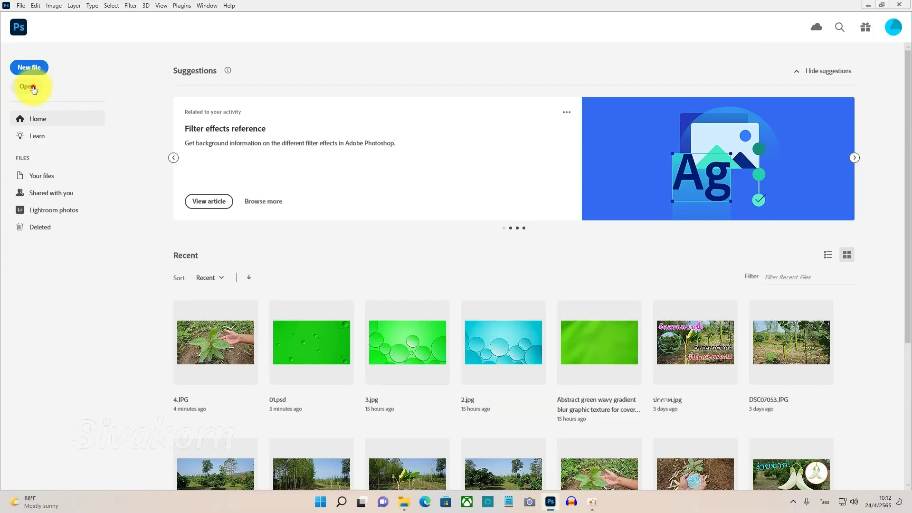
# Step: Open 4.JPG from the Home screen and zoom in close on the leaves
pyautogui.click(28, 86)
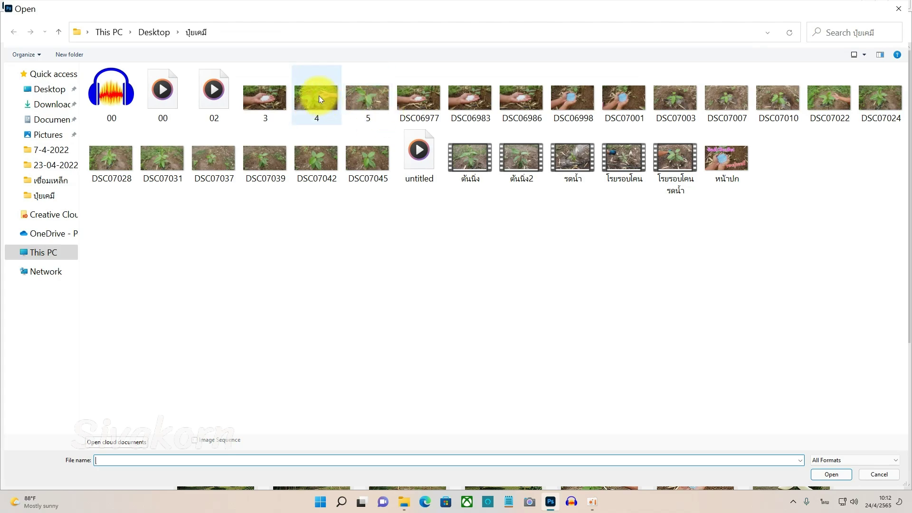
pyautogui.click(319, 98)
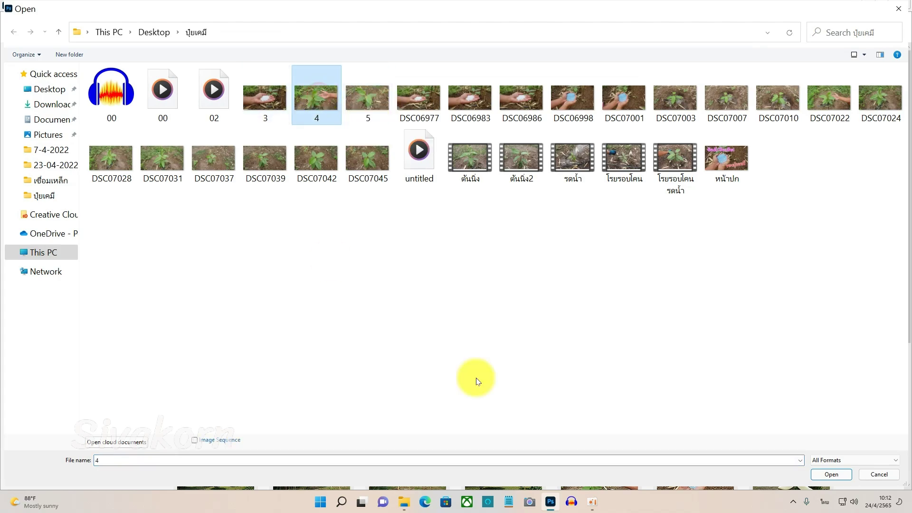
pyautogui.click(831, 474)
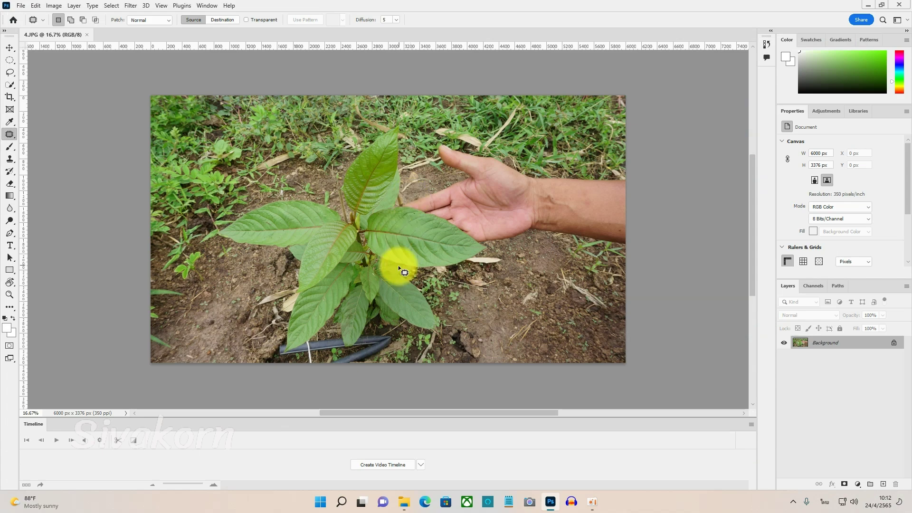
pyautogui.scroll(2, 397, 232)
pyautogui.scroll(3, 397, 247)
pyautogui.scroll(3, 398, 267)
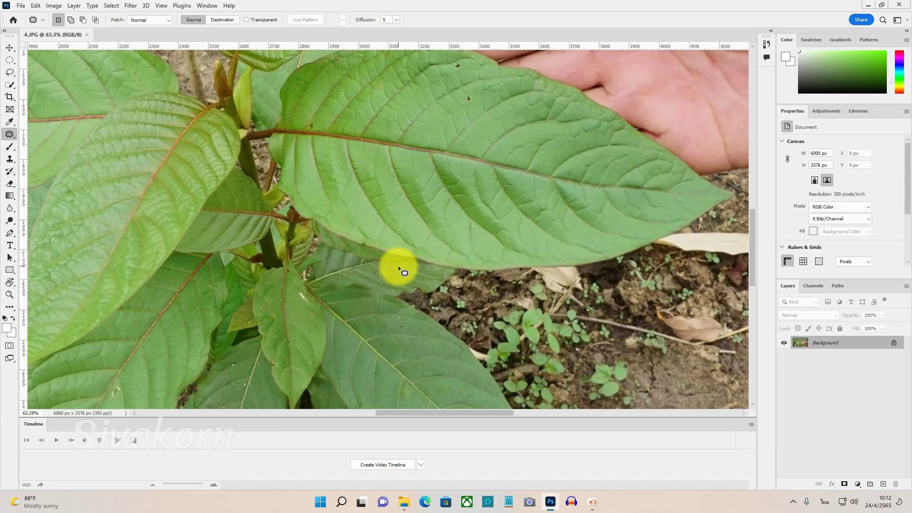
pyautogui.scroll(2, 398, 266)
pyautogui.scroll(2, 398, 266)
pyautogui.scroll(3, 399, 266)
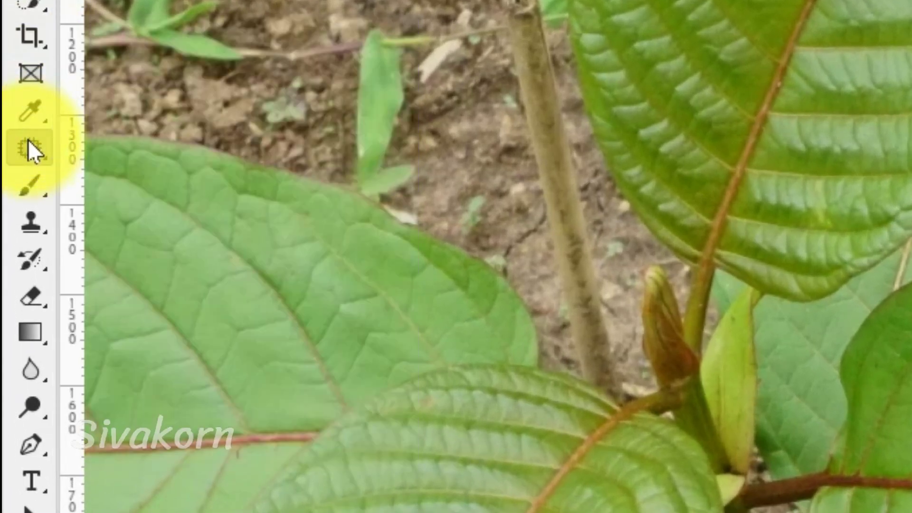
# Step: Heal five small spots on the leaf and midrib with a smaller Spot Healing Brush
pyautogui.rightClick(28, 139)
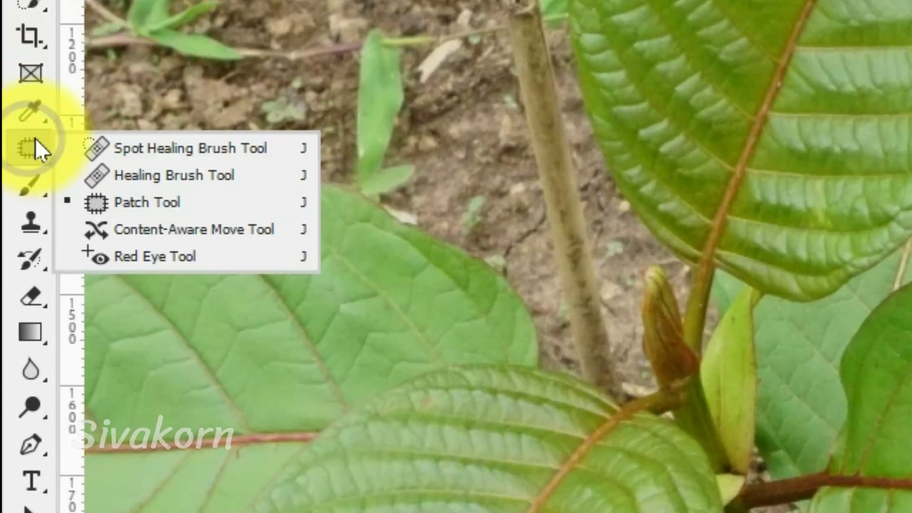
pyautogui.click(149, 144)
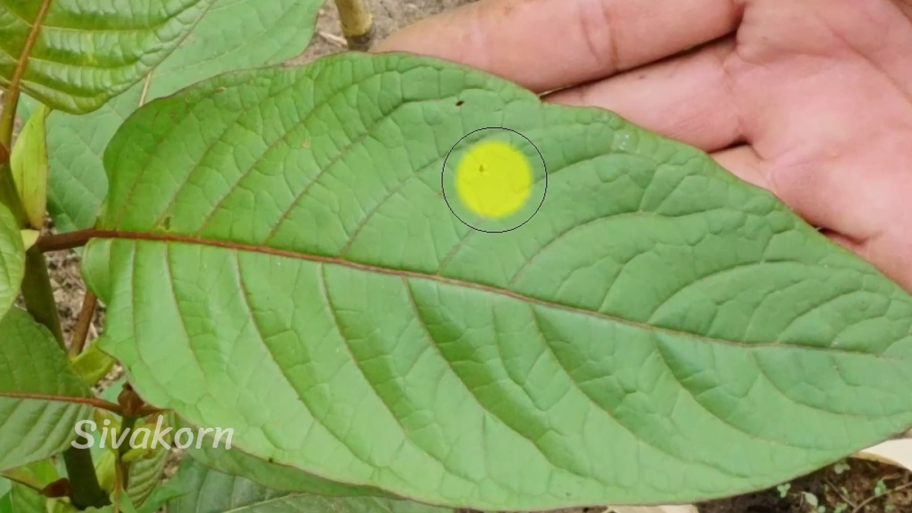
pyautogui.press('[')
pyautogui.press('[')
pyautogui.press('[')
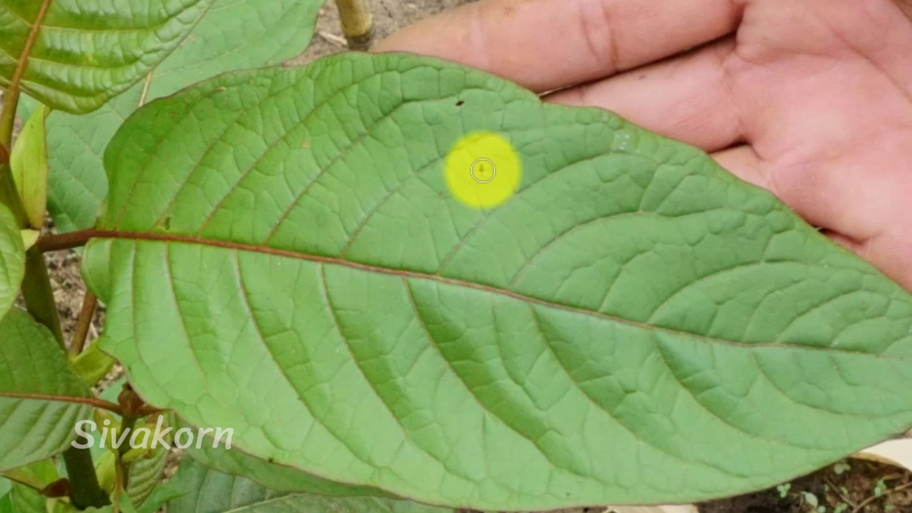
pyautogui.click(483, 170)
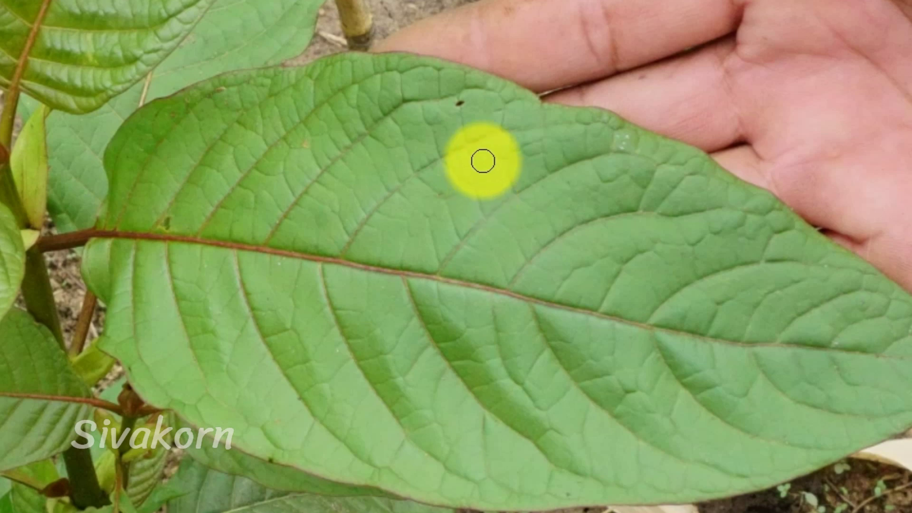
pyautogui.click(463, 106)
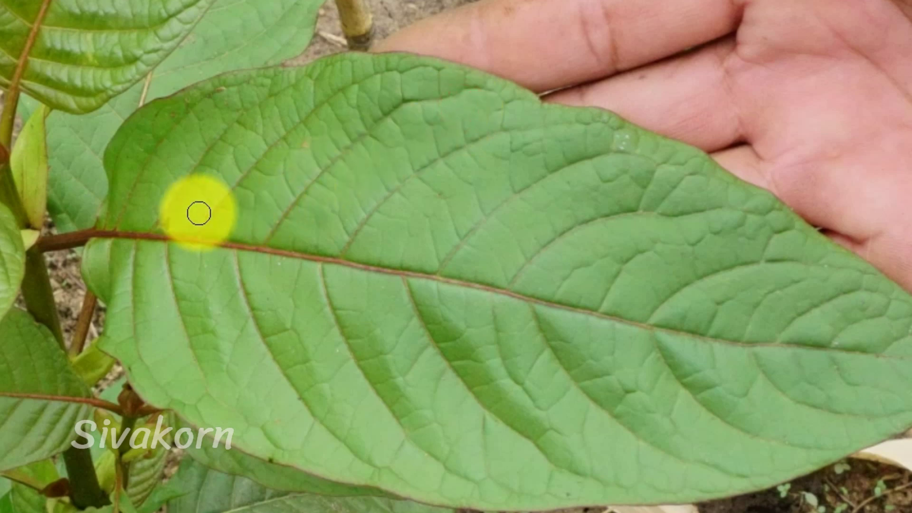
pyautogui.click(169, 222)
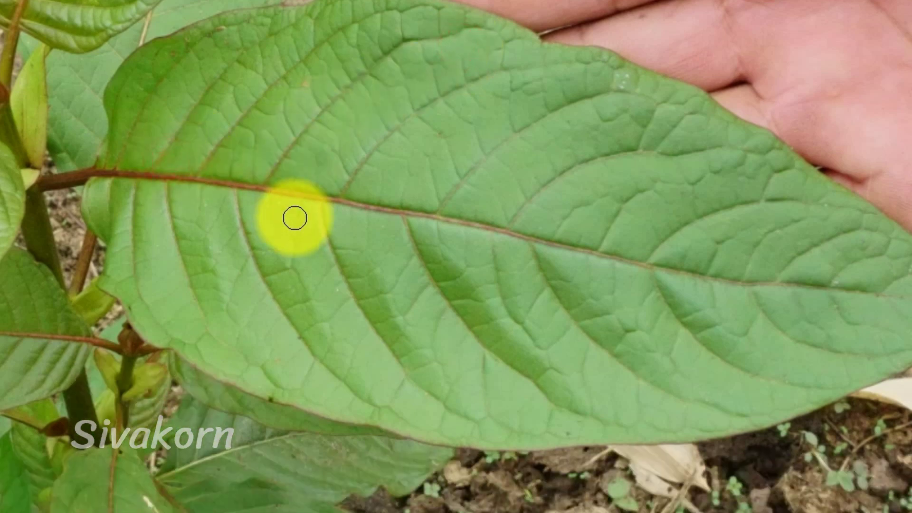
pyautogui.click(622, 83)
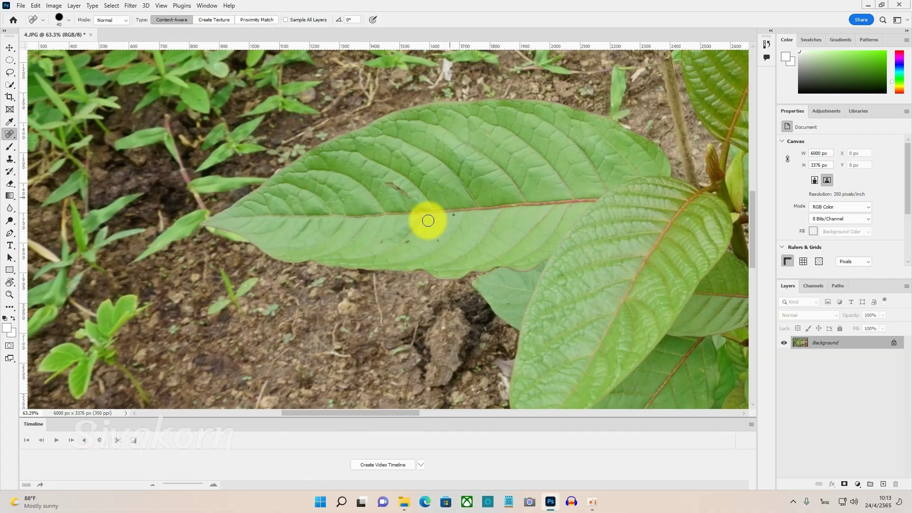
pyautogui.click(450, 222)
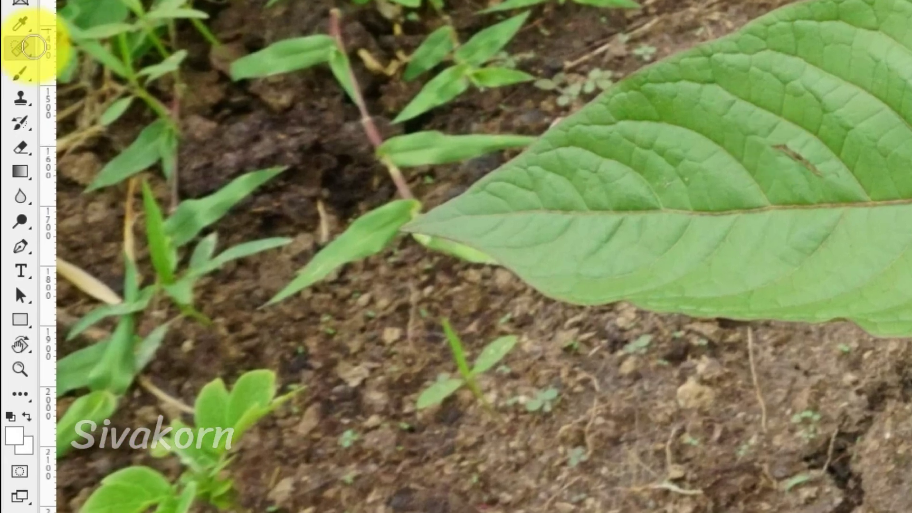
# Step: Outline the brown streak with the Patch Tool, drag it onto clean leaf, then deselect
pyautogui.rightClick(23, 50)
pyautogui.click(87, 88)
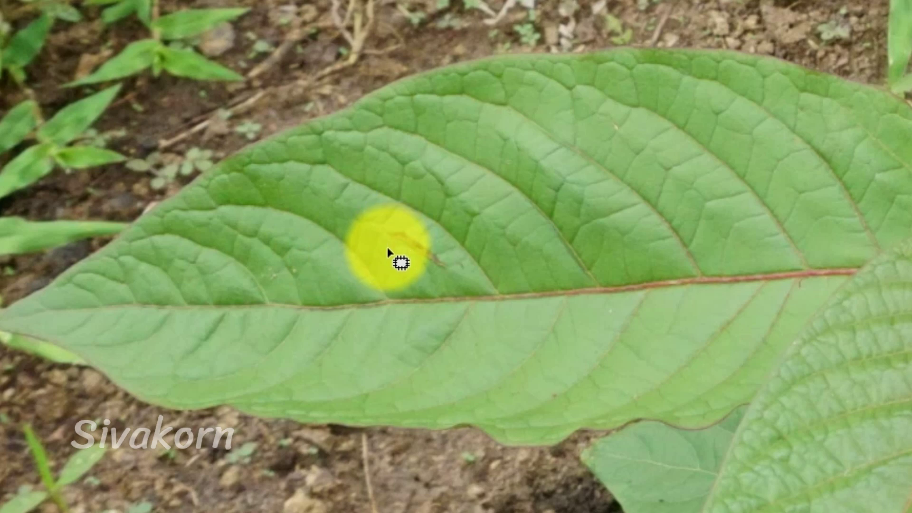
pyautogui.click(378, 238)
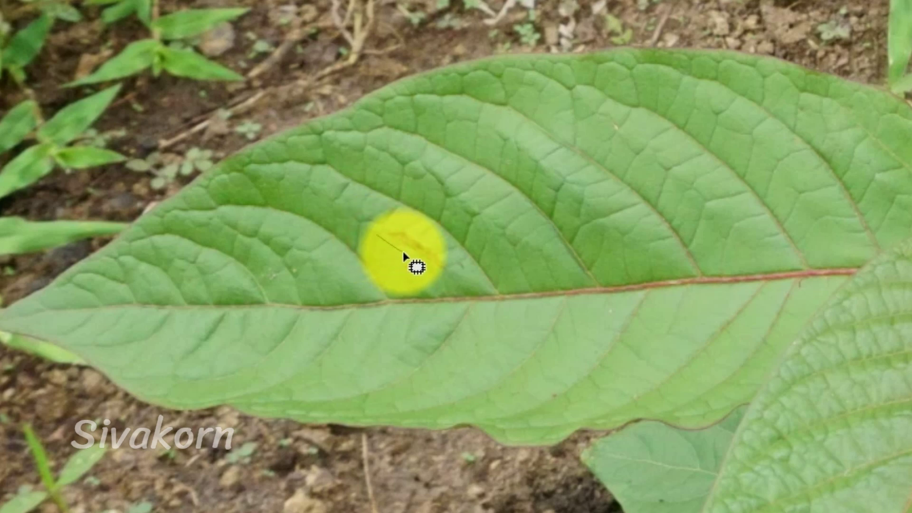
pyautogui.moveTo(378, 239)
pyautogui.mouseDown()
pyautogui.moveTo(448, 275)
pyautogui.moveTo(450, 259)
pyautogui.moveTo(436, 247)
pyautogui.moveTo(405, 232)
pyautogui.moveTo(379, 236)
pyautogui.mouseUp()
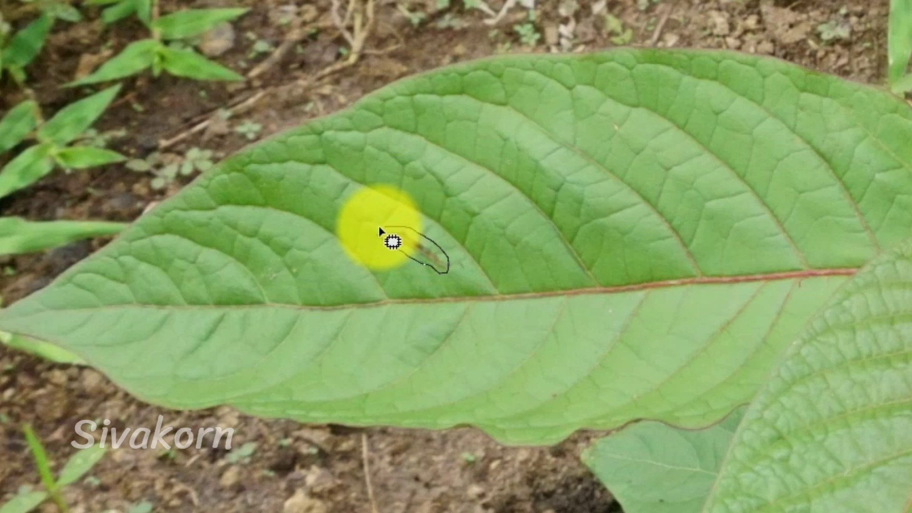
pyautogui.click(411, 250)
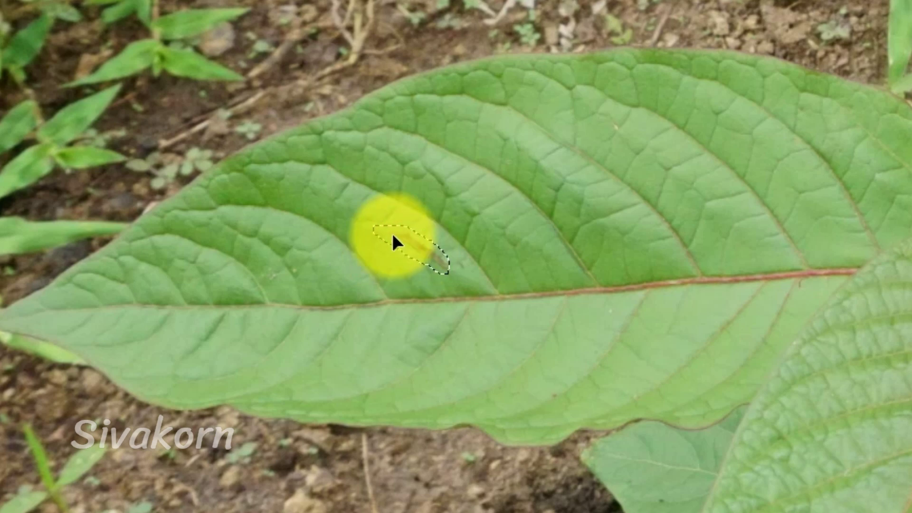
pyautogui.moveTo(411, 250); pyautogui.dragTo(352, 218)
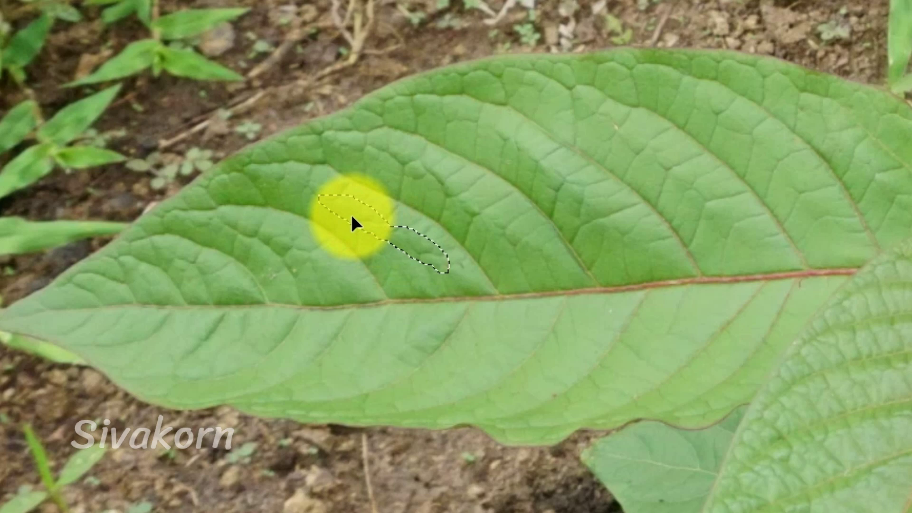
pyautogui.moveTo(351, 218); pyautogui.dragTo(352, 219)
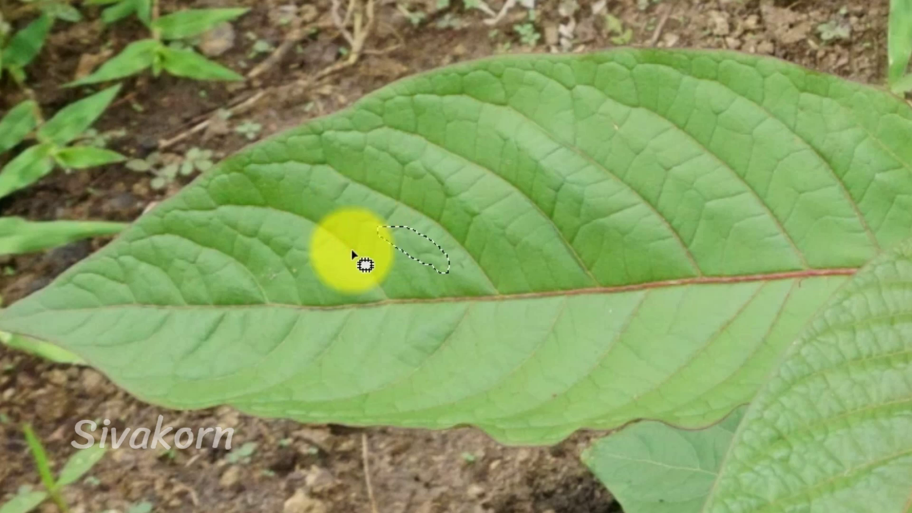
pyautogui.click(371, 270)
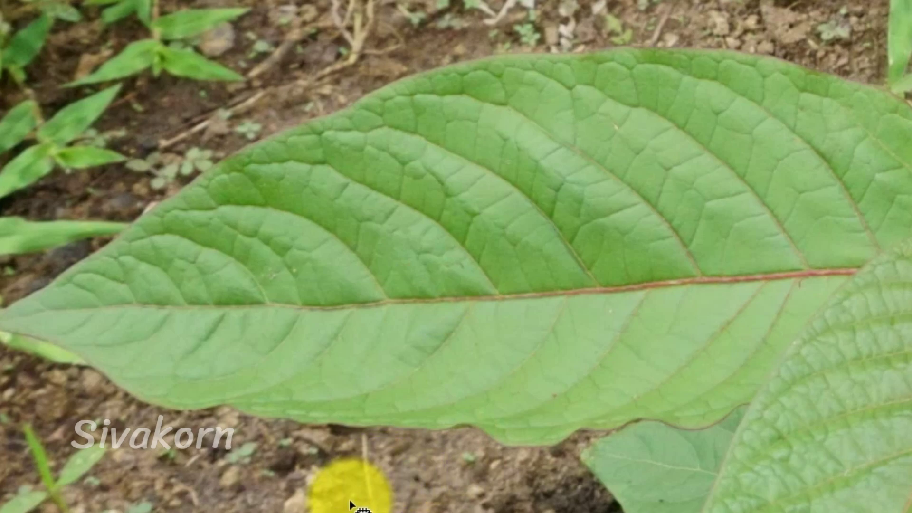
pyautogui.scroll(-3, 369, 305)
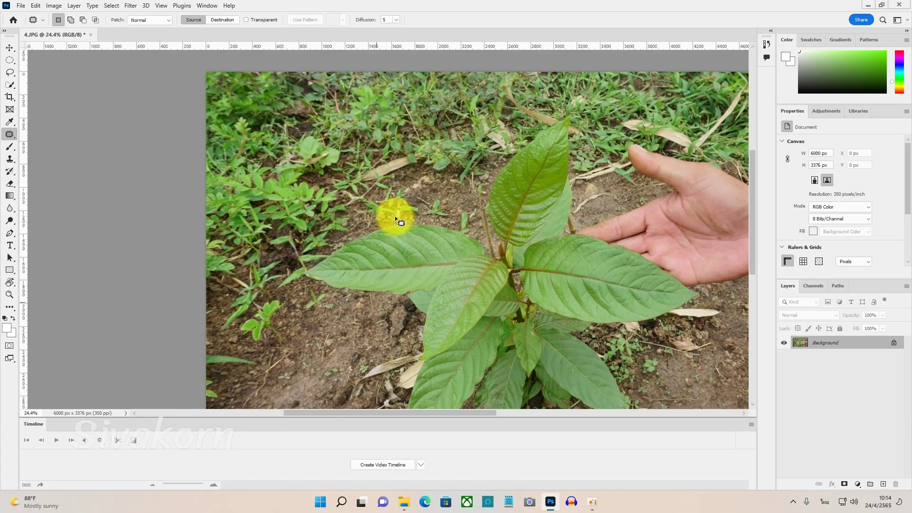
# Step: In the Camera Raw Filter, set exposure +0.20, contrast +3, shadows +10, texture +3, clarity +2
pyautogui.click(129, 5)
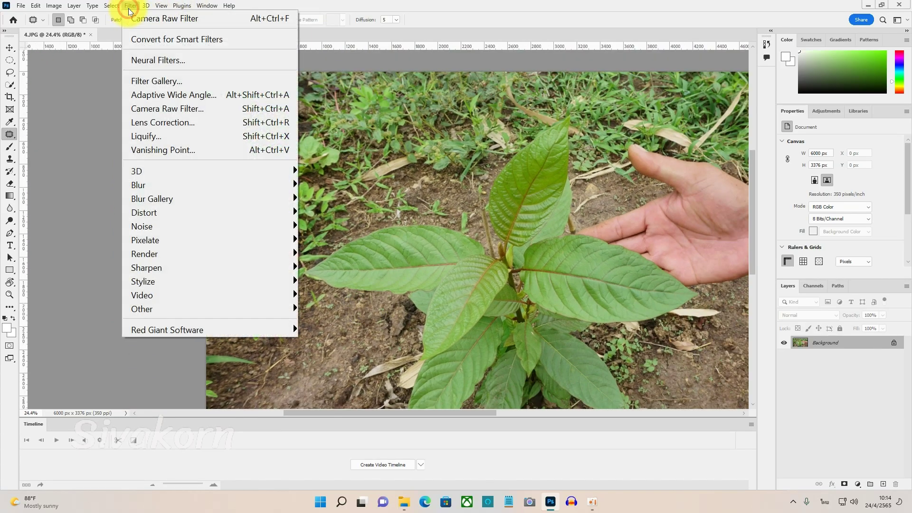
pyautogui.click(144, 109)
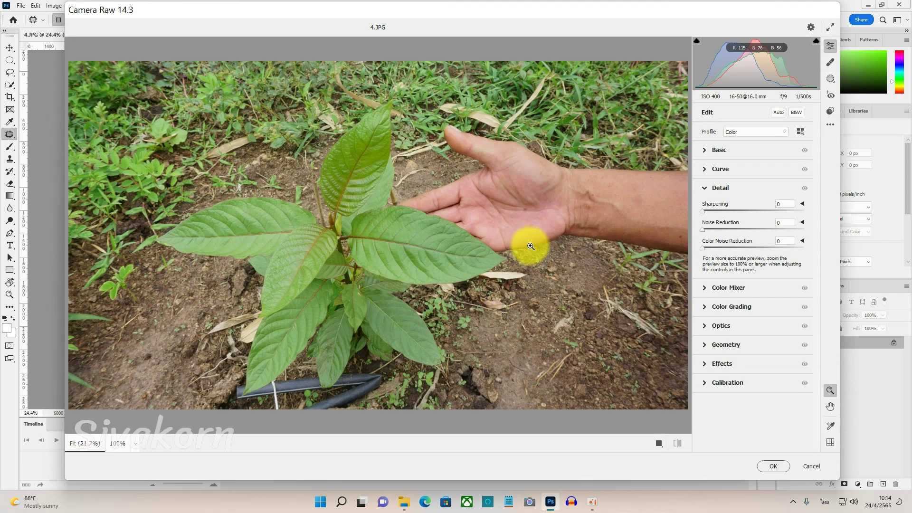
pyautogui.click(705, 150)
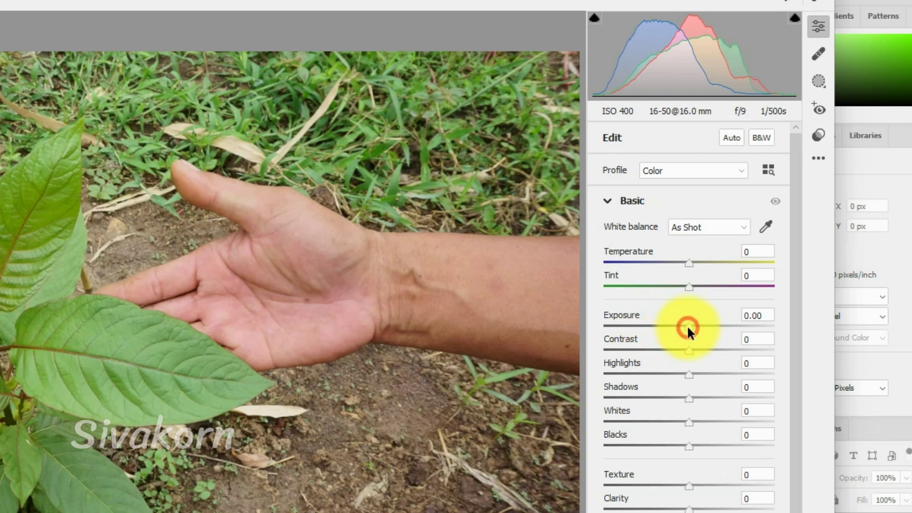
pyautogui.moveTo(688, 325); pyautogui.dragTo(691, 324)
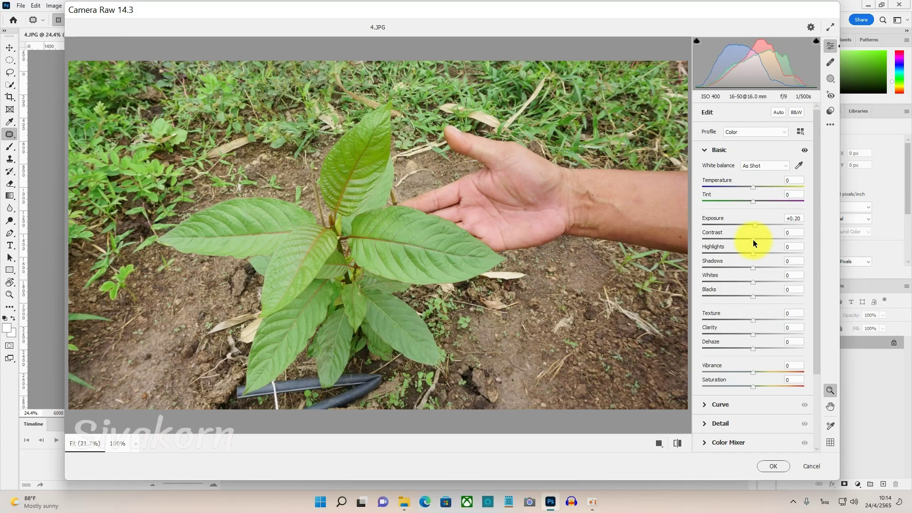
pyautogui.moveTo(753, 240); pyautogui.dragTo(755, 240)
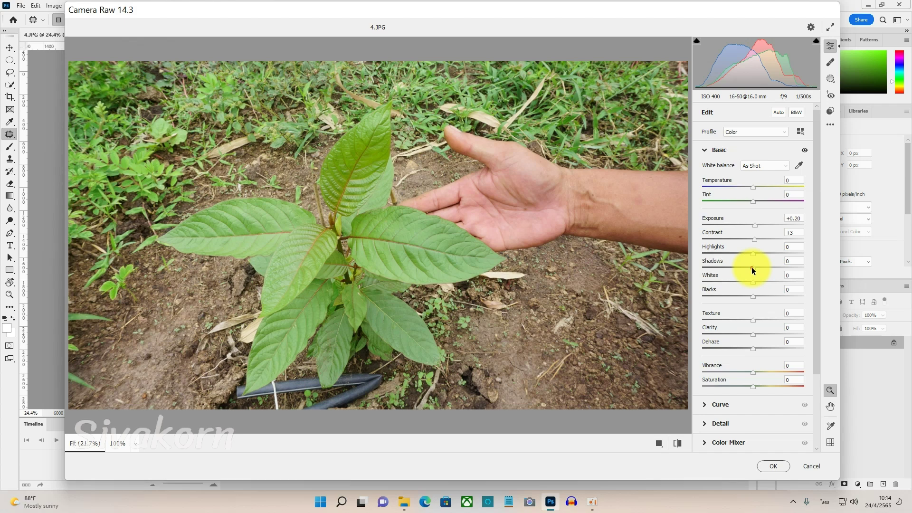
pyautogui.moveTo(753, 268); pyautogui.dragTo(757, 268)
pyautogui.moveTo(752, 320); pyautogui.dragTo(754, 336)
pyautogui.click(704, 424)
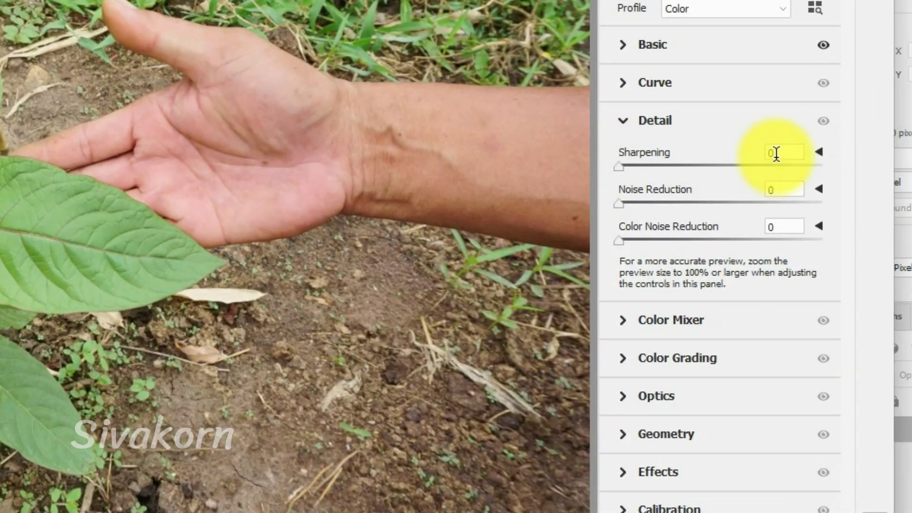
# Step: Enter Detail values sharpening 10, noise reduction 15, colour noise reduction 5, and apply the filter
pyautogui.click(777, 172)
pyautogui.write('10')
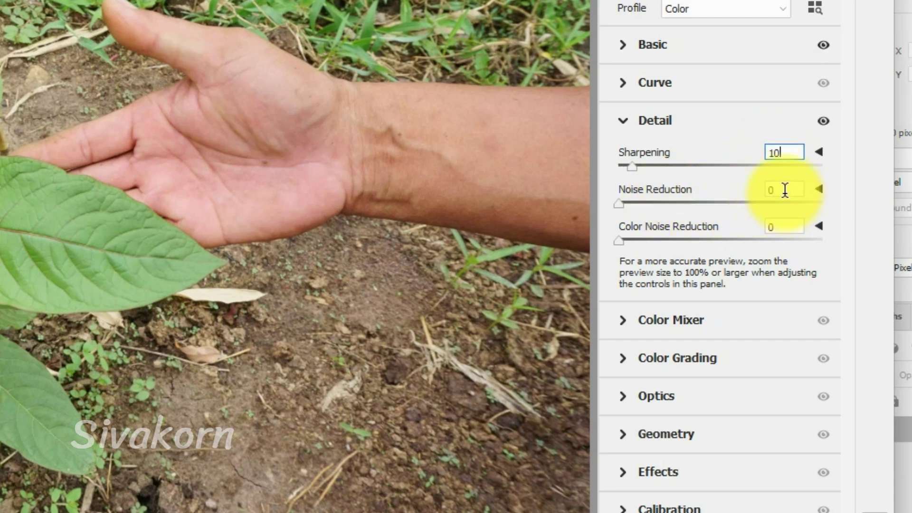
pyautogui.click(777, 189)
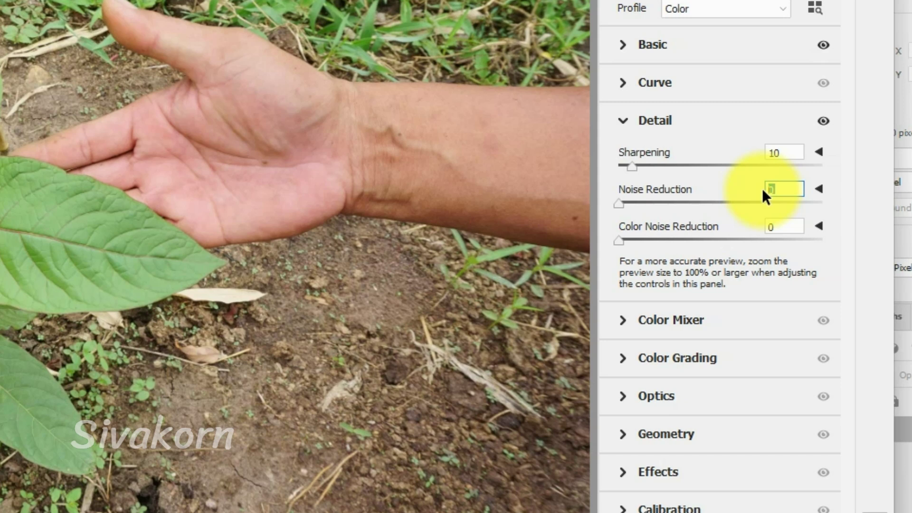
pyautogui.write('15')
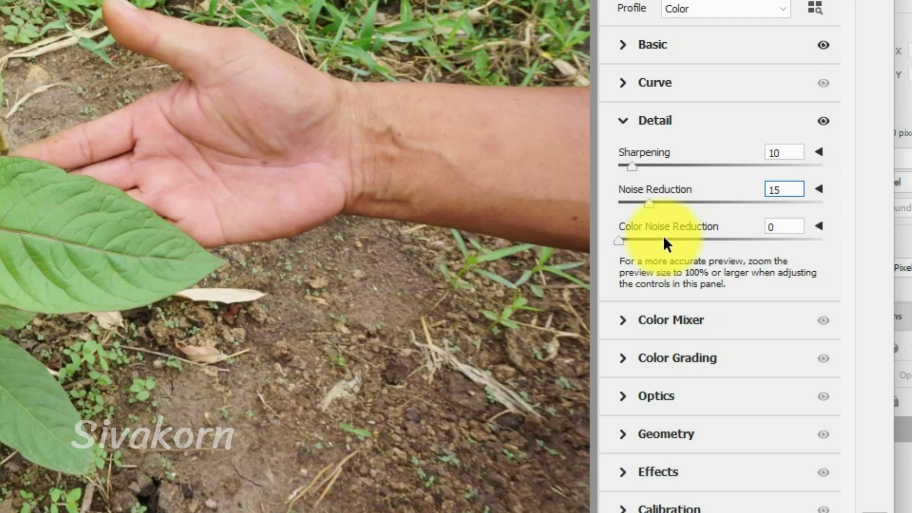
pyautogui.click(778, 226)
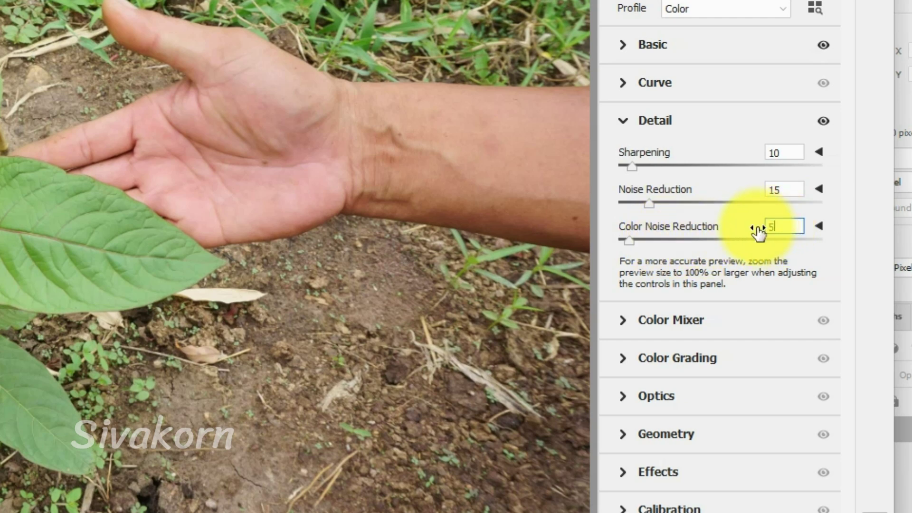
pyautogui.write('5')
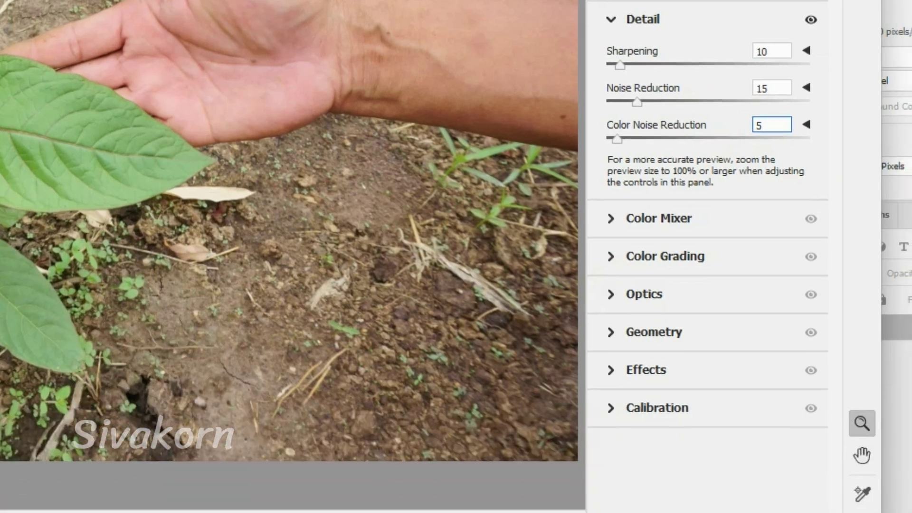
pyautogui.click(735, 479)
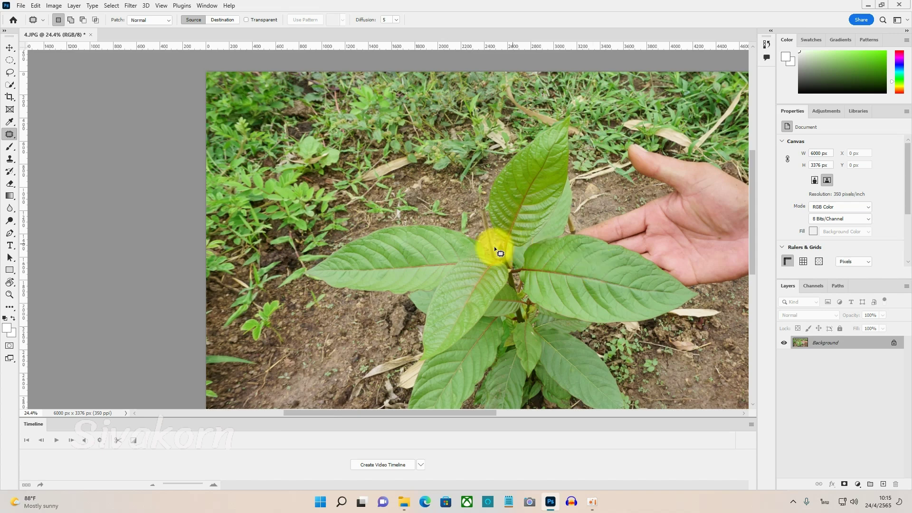
# Step: Save the photo as a JPEG over 4.JPG, confirming the replacement and JPEG options
pyautogui.scroll(-1, 438, 250)
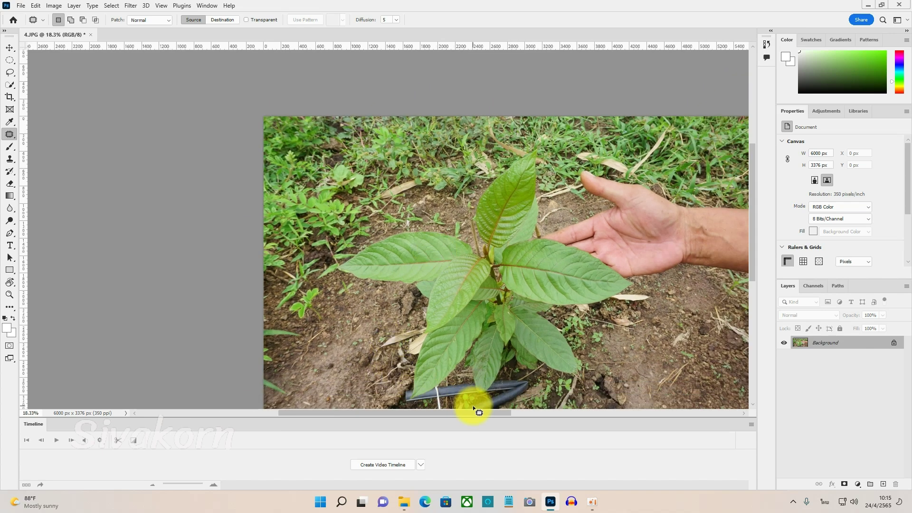
pyautogui.moveTo(472, 413); pyautogui.dragTo(514, 412)
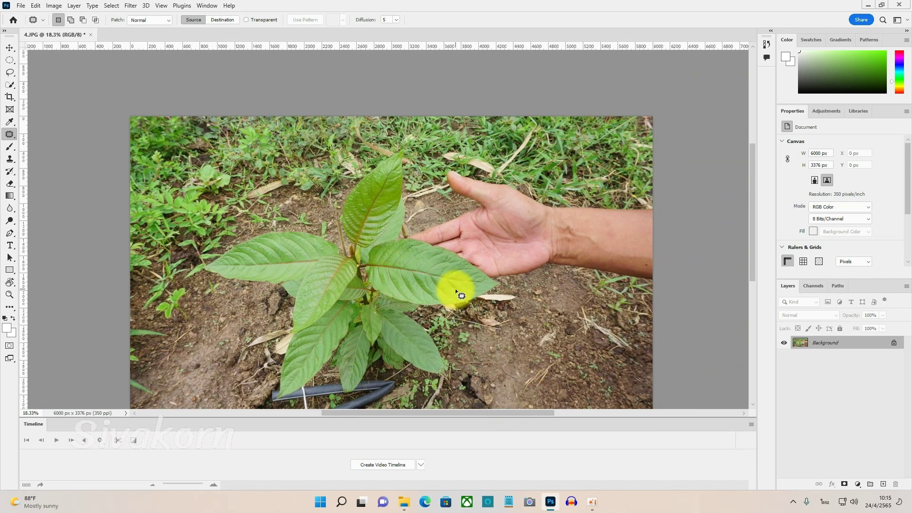
pyautogui.scroll(-1, 462, 295)
pyautogui.scroll(-2, 456, 291)
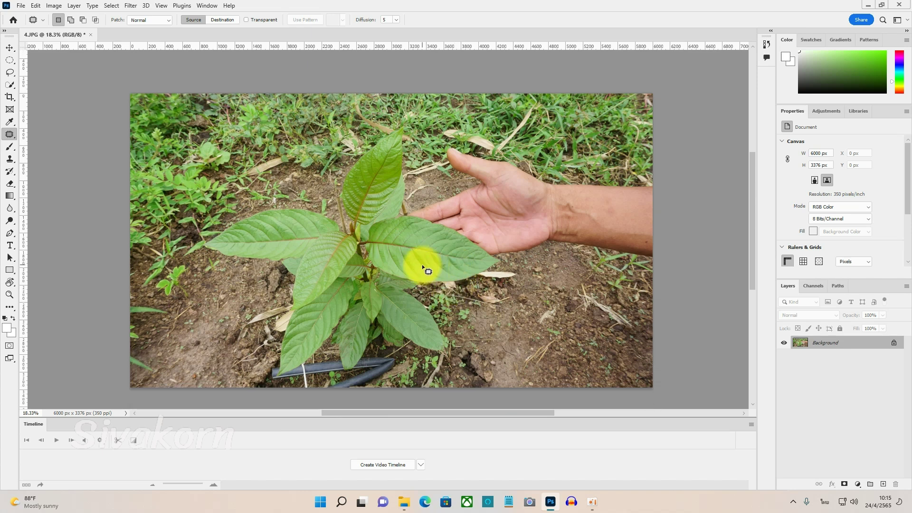
pyautogui.scroll(1, 424, 268)
pyautogui.scroll(-2, 425, 268)
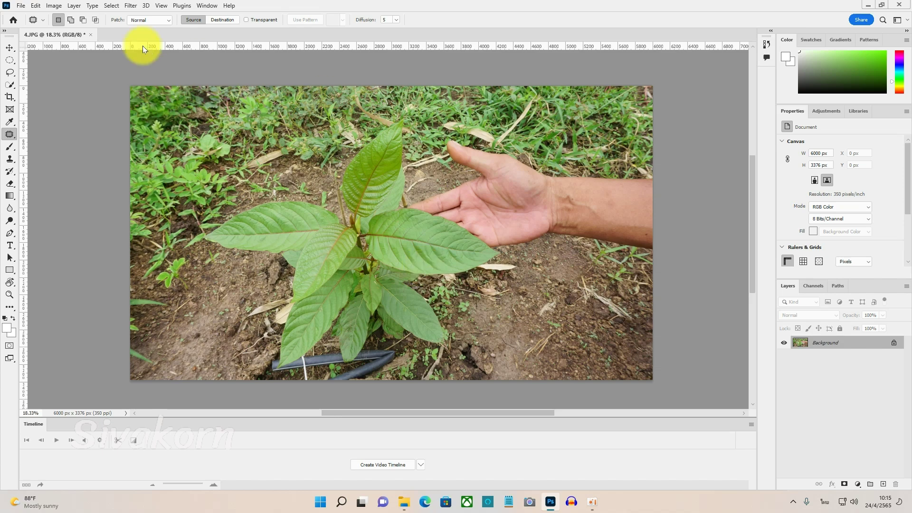
pyautogui.click(21, 5)
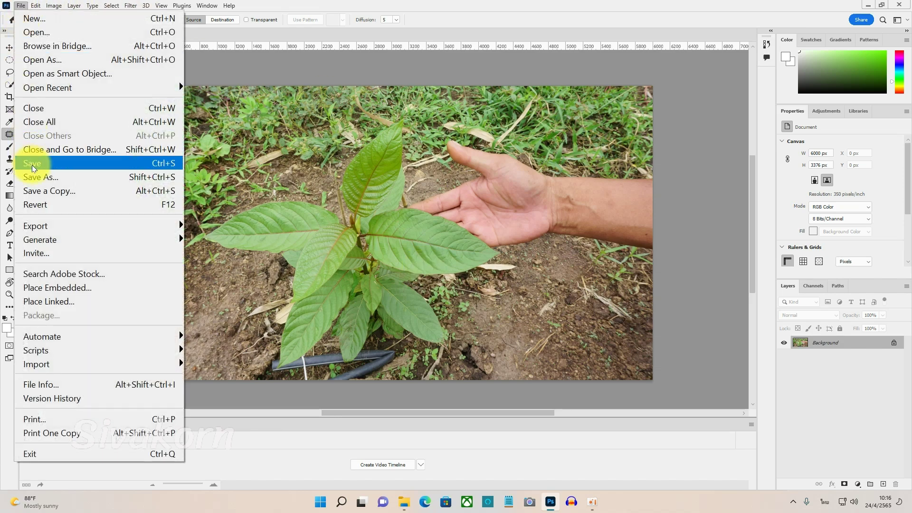
pyautogui.click(32, 177)
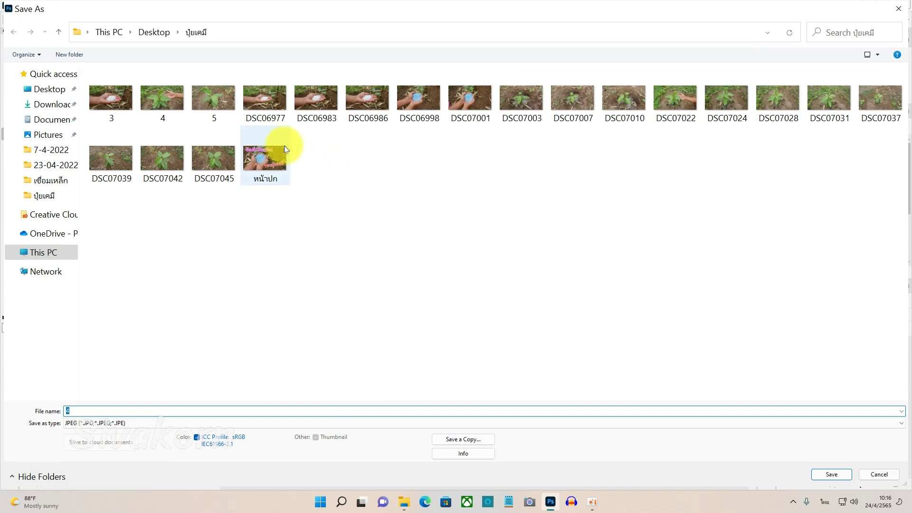
pyautogui.click(164, 100)
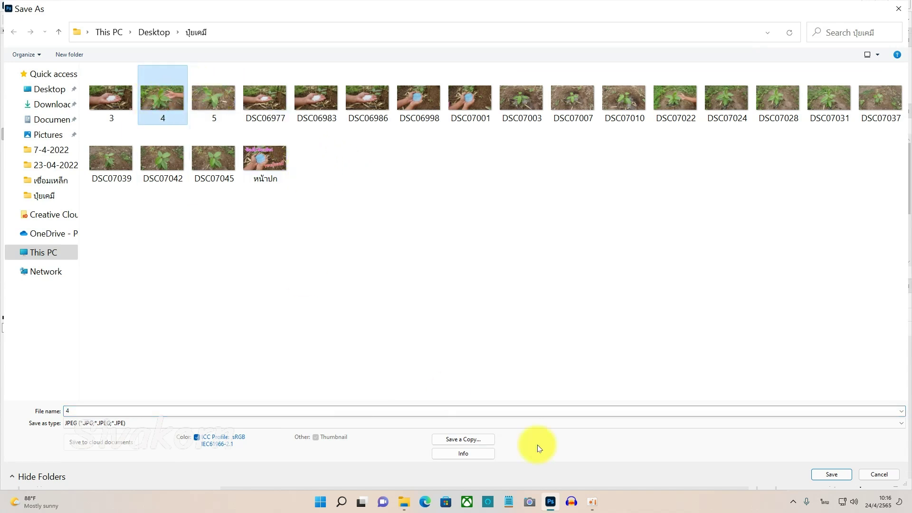
pyautogui.click(820, 474)
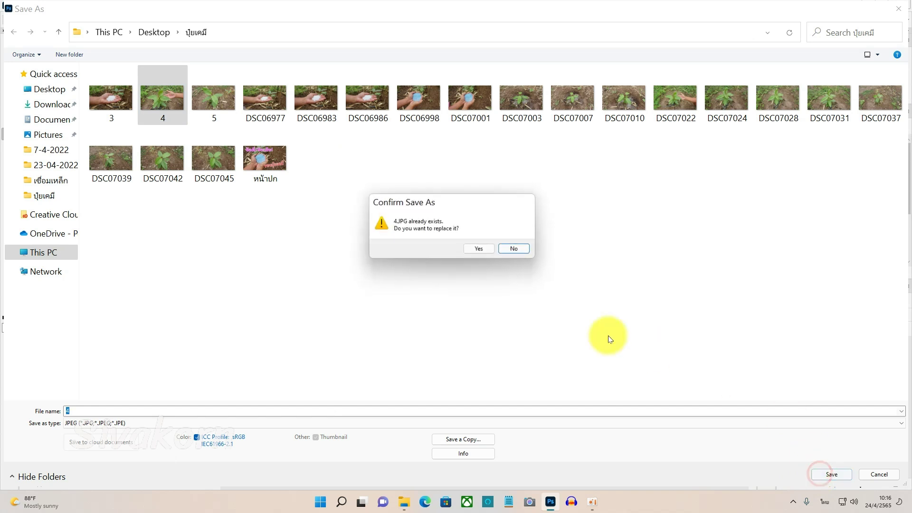
pyautogui.click(481, 250)
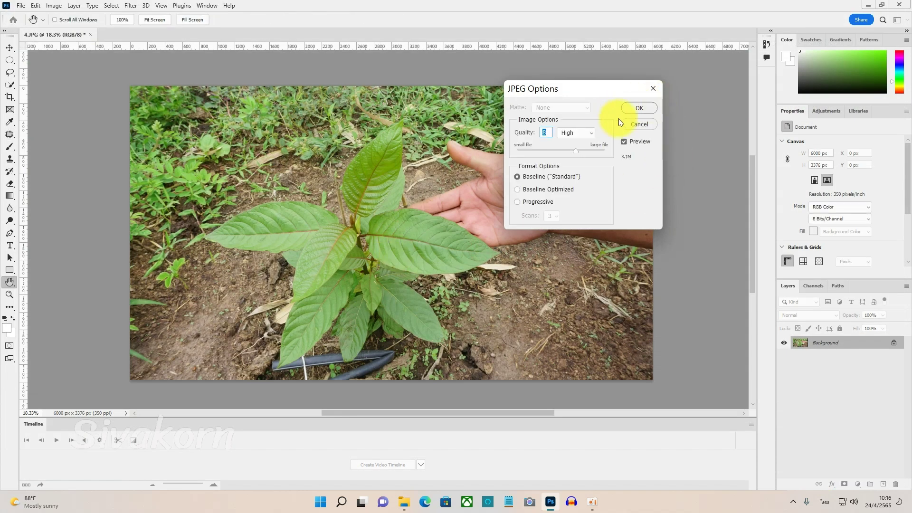
pyautogui.click(637, 105)
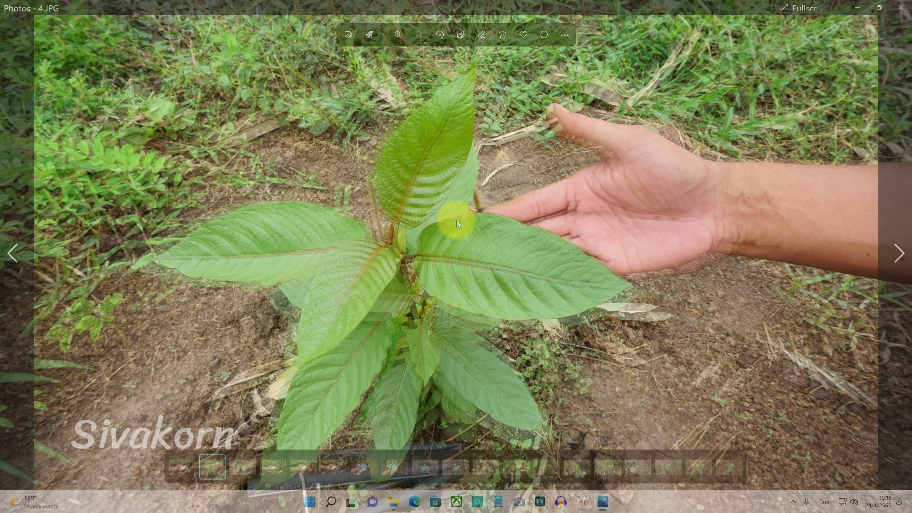